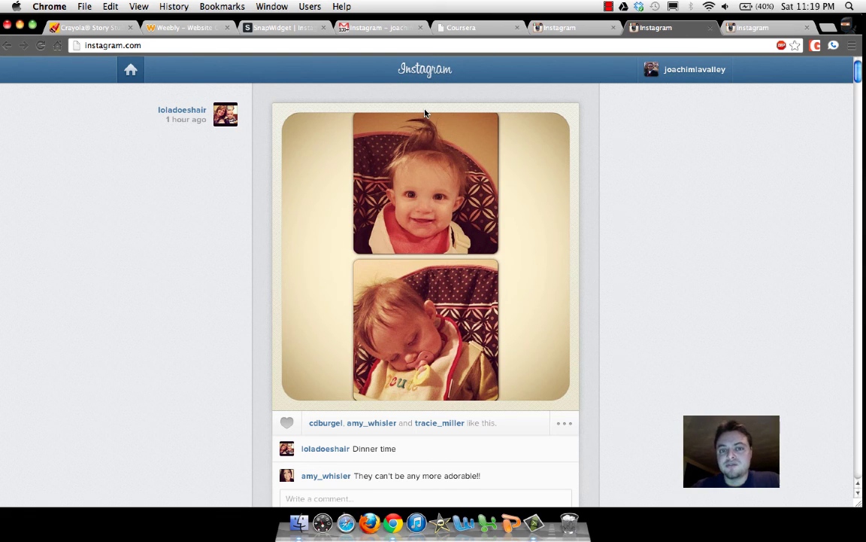
Add a new page named 'sandbox' in Weebly's page manager.
left_click(184, 30)
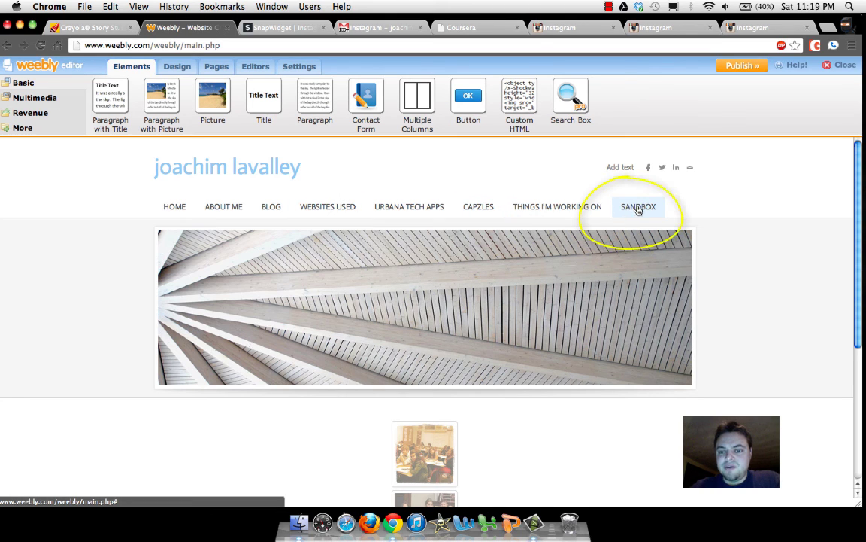
left_click(216, 66)
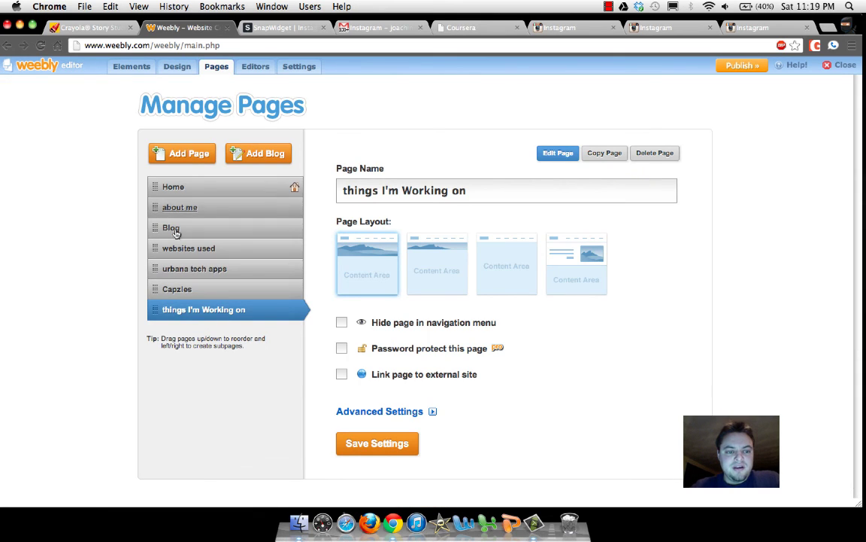
left_click(171, 158)
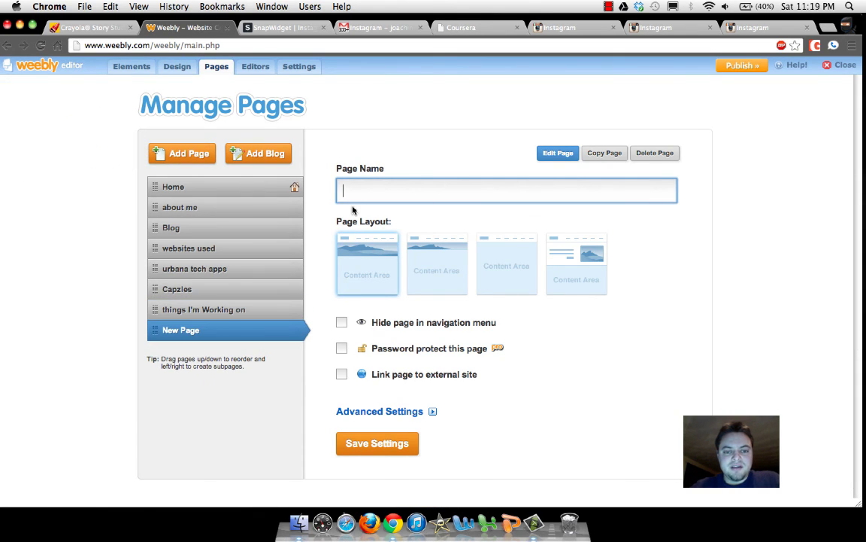
type("sand")
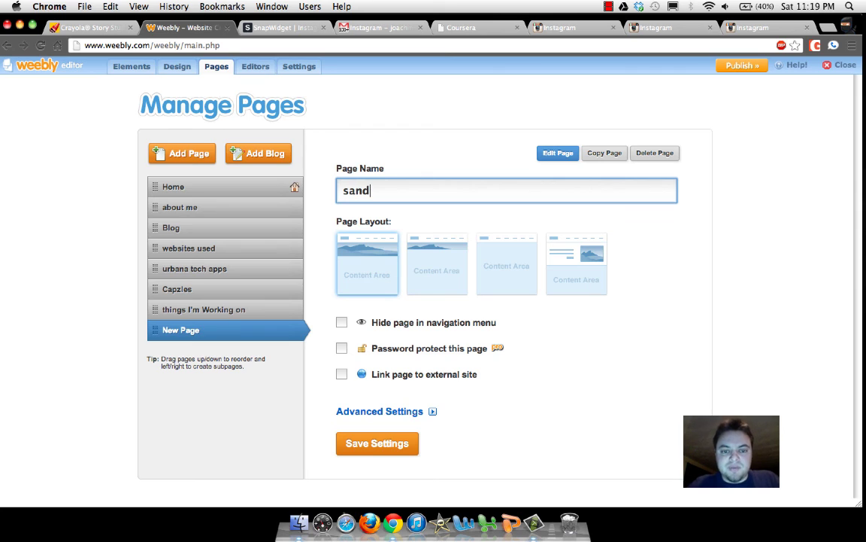
type("box")
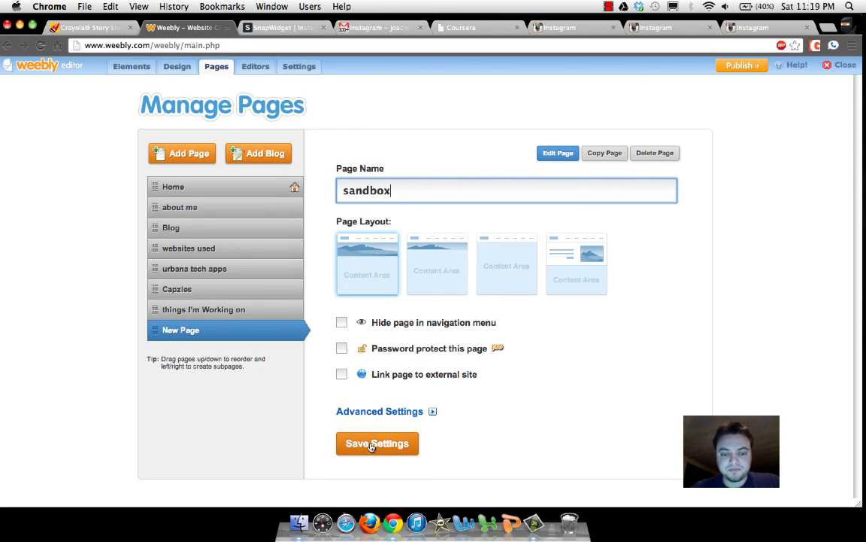
Edit the new sandbox page and drop an empty Custom HTML element onto it.
left_click(561, 153)
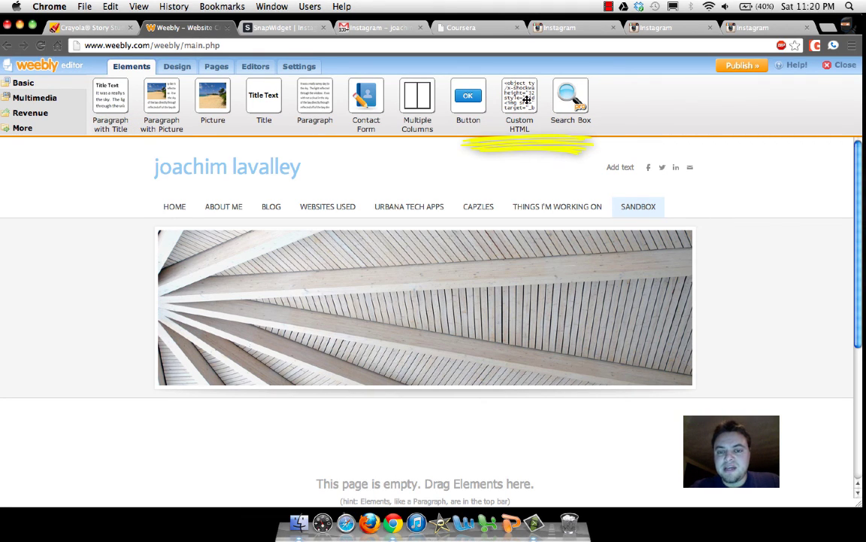
mouse_move(528, 100)
left_mouse_down()
mouse_move(327, 319)
mouse_move(198, 438)
left_mouse_up()
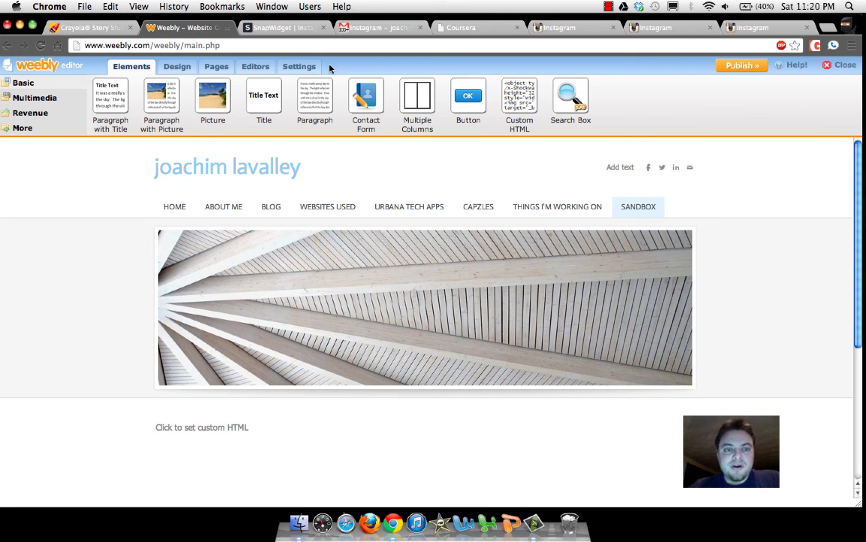
Dismiss the old SnapWidget embed code and return to the widget customization form.
left_click(288, 28)
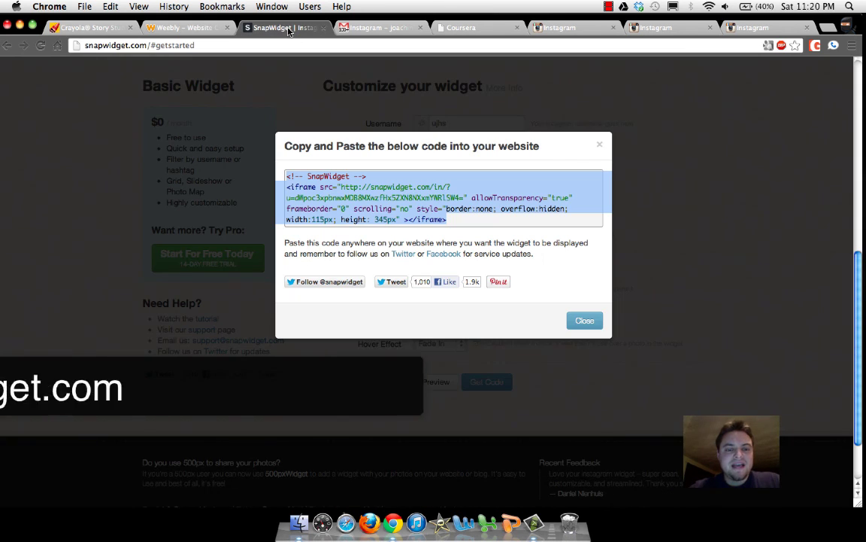
left_click(574, 320)
scroll(281, 91, "up", 10)
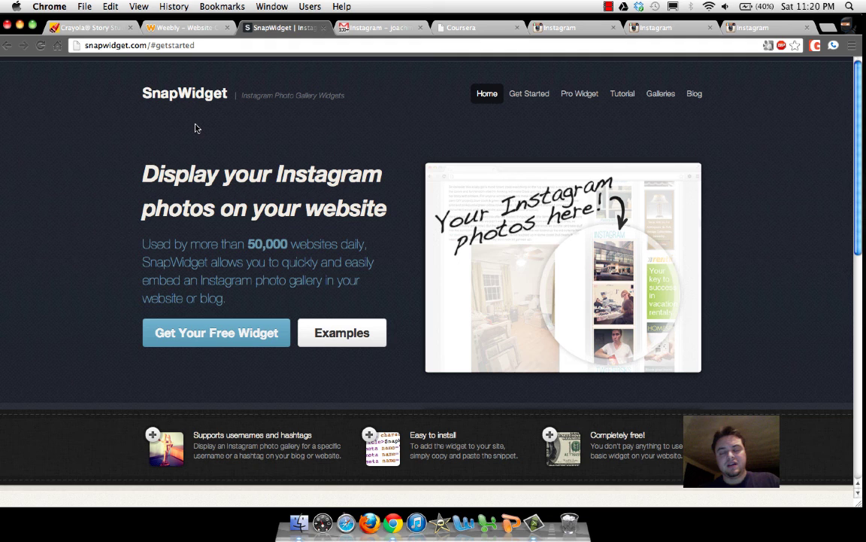
left_click(179, 333)
type("ujhs")
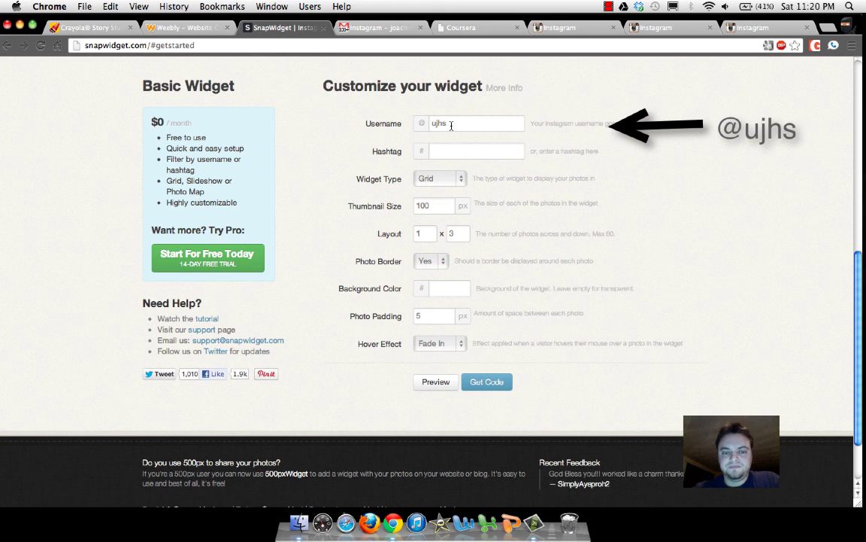
Set up a Grid widget with 250 px thumbnails and Fade In hover, and generate its code.
left_click(462, 180)
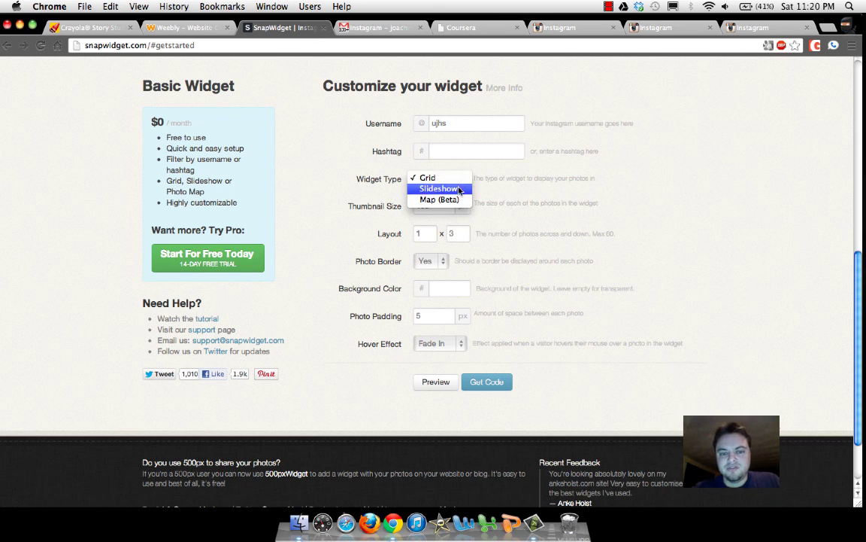
left_click(447, 179)
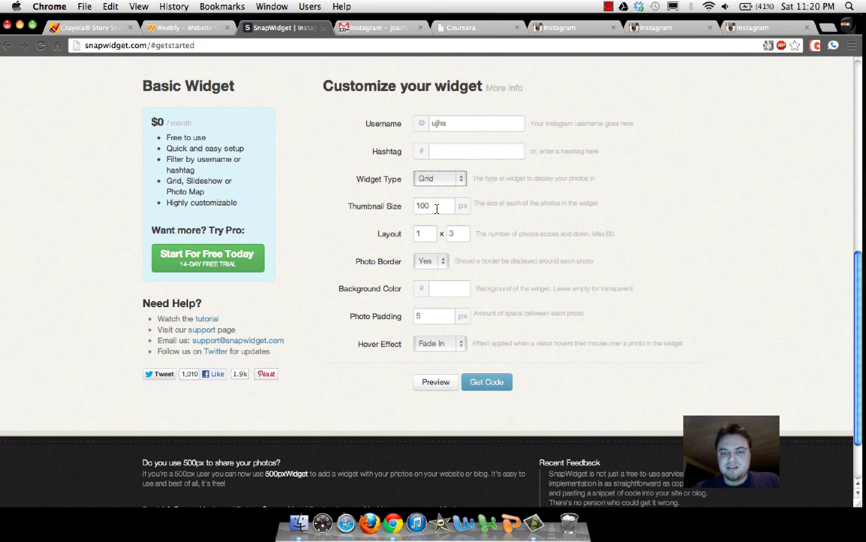
left_click_drag(436, 208, 411, 209)
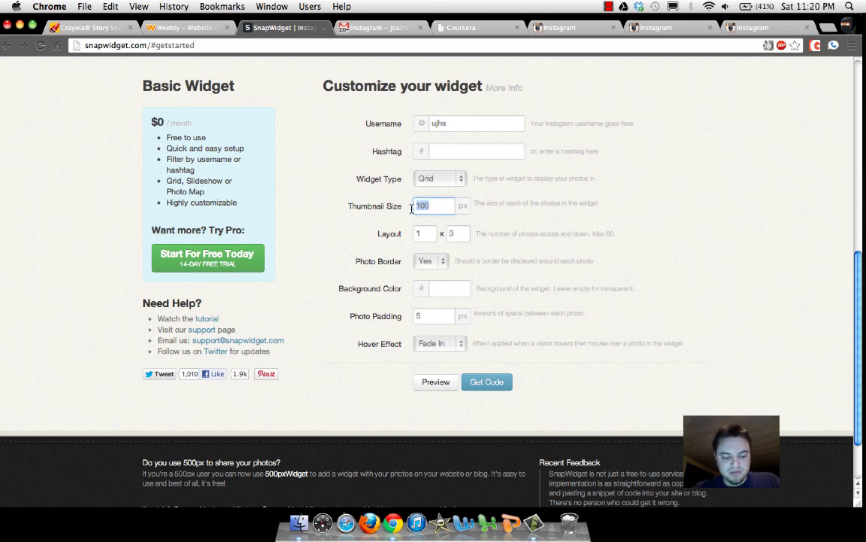
type("250")
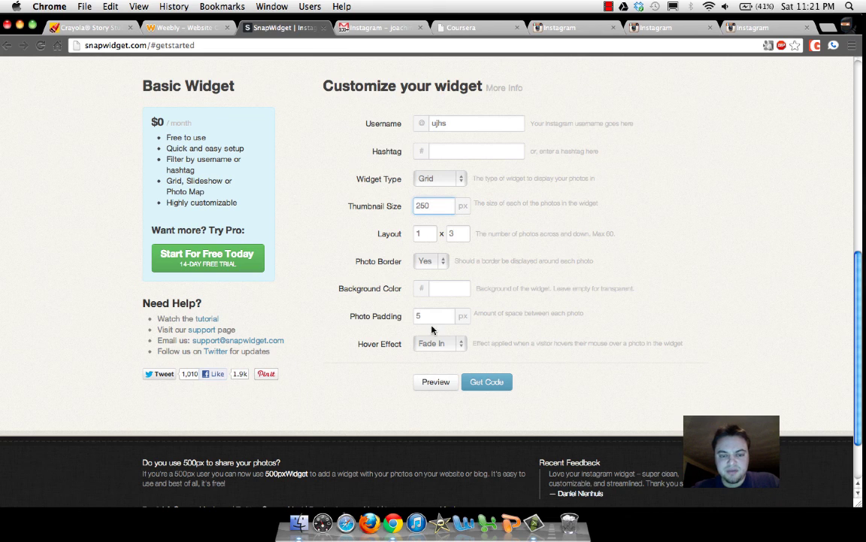
left_click(461, 344)
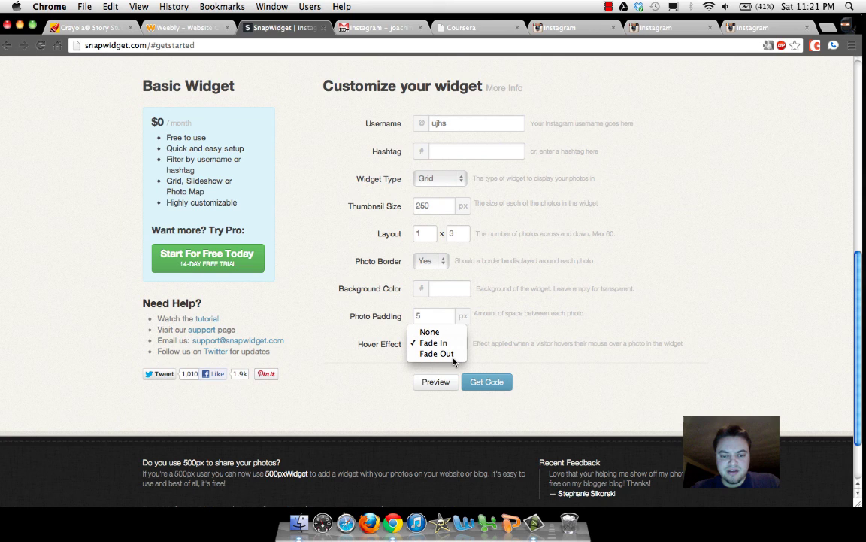
left_click(472, 383)
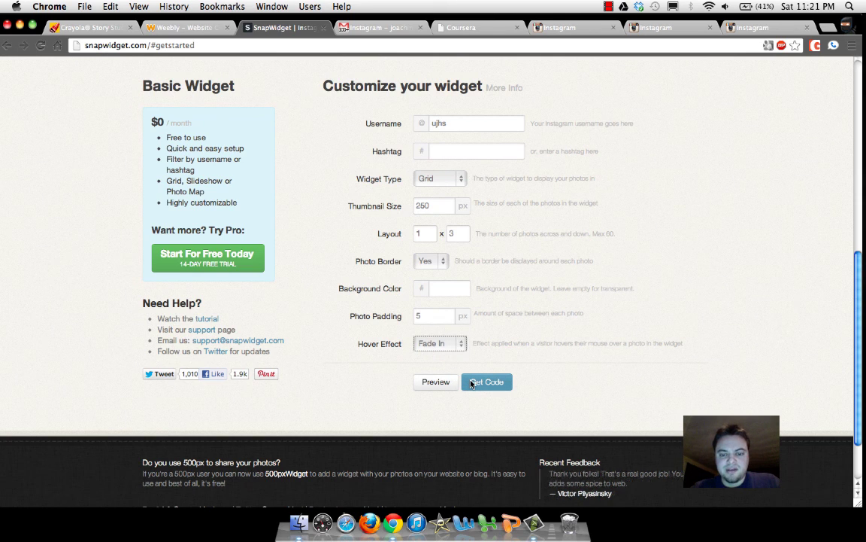
left_click(472, 384)
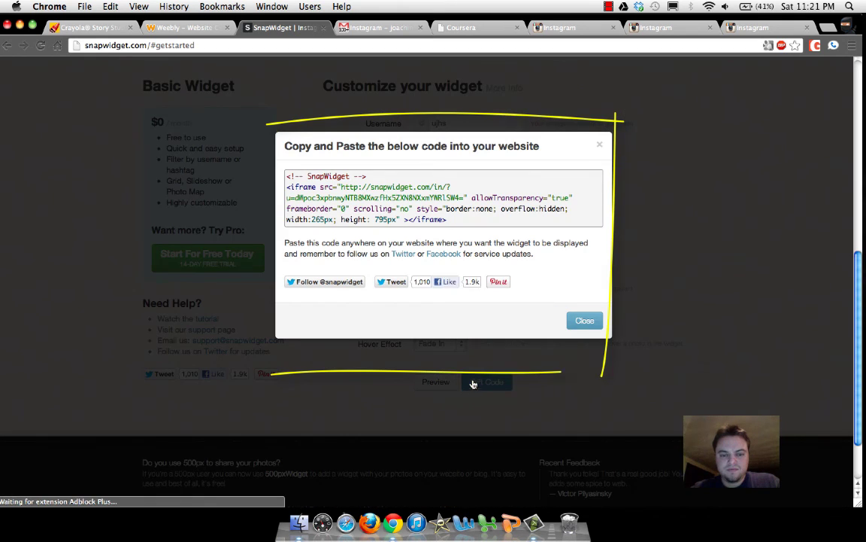
Copy the full SnapWidget iframe embed code and close the code window.
left_click_drag(459, 223, 285, 177)
key("super+c")
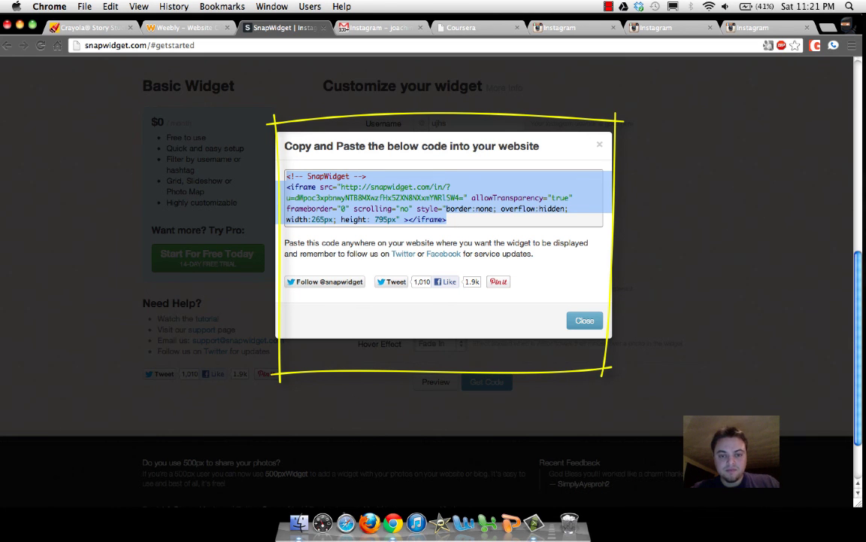
left_click(577, 320)
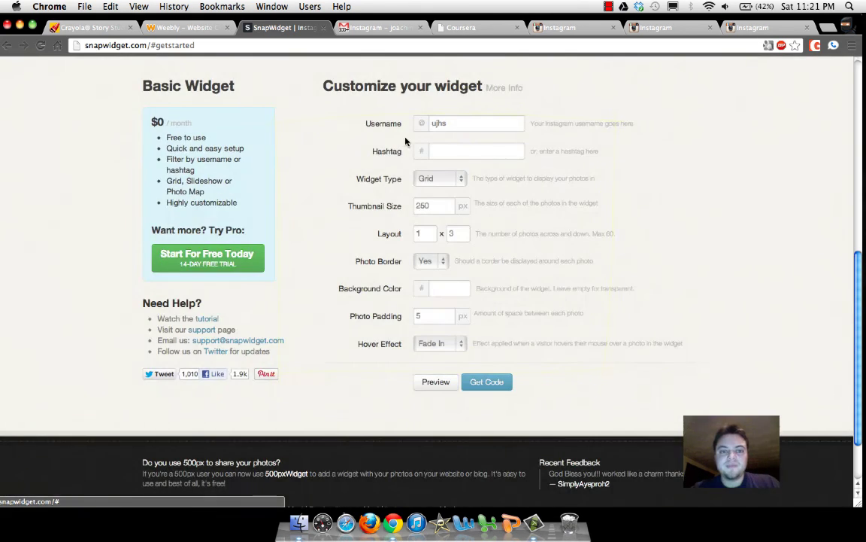
Paste the SnapWidget embed code into the sandbox page's HTML block and center it.
left_click(188, 28)
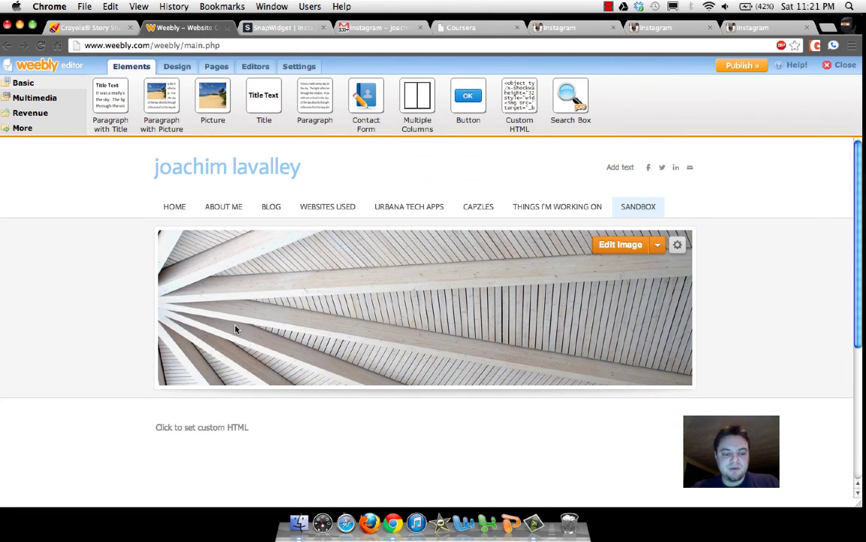
left_click(233, 429)
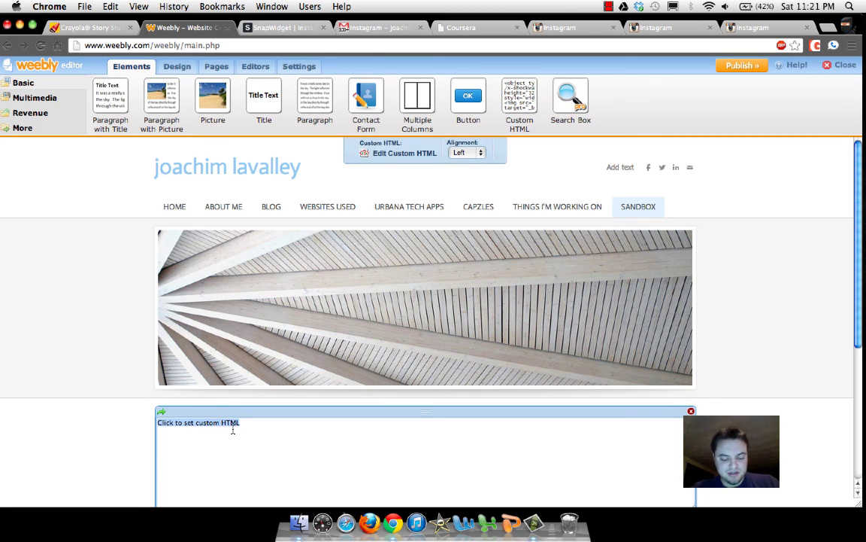
key("super+v")
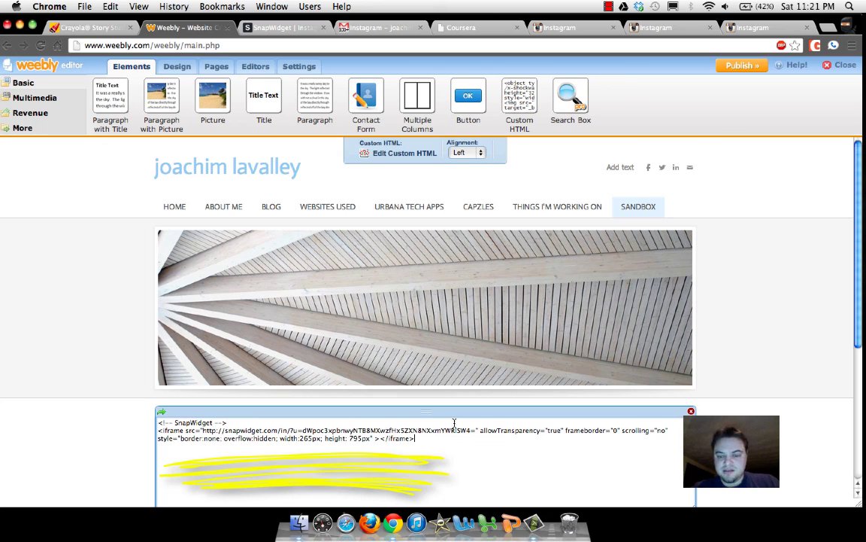
left_click(481, 154)
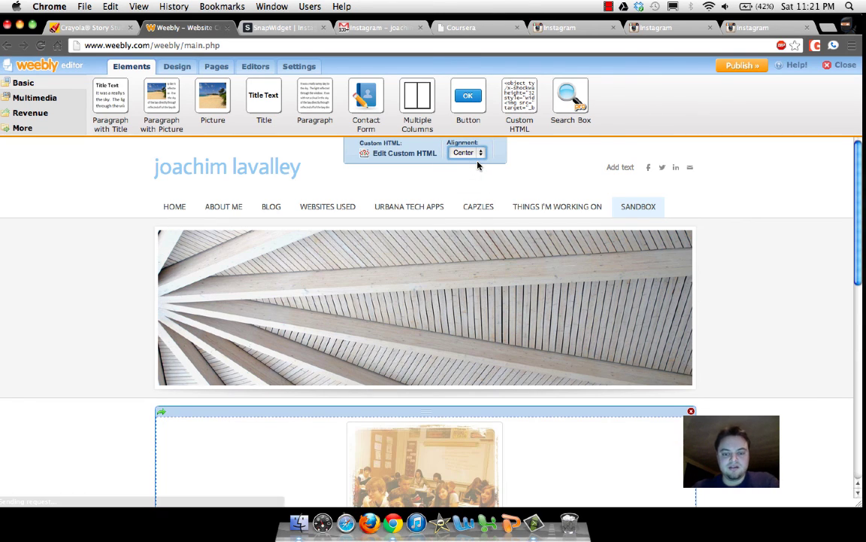
Review the centered Instagram photo grid and publish the site.
scroll(712, 275, "down", 2)
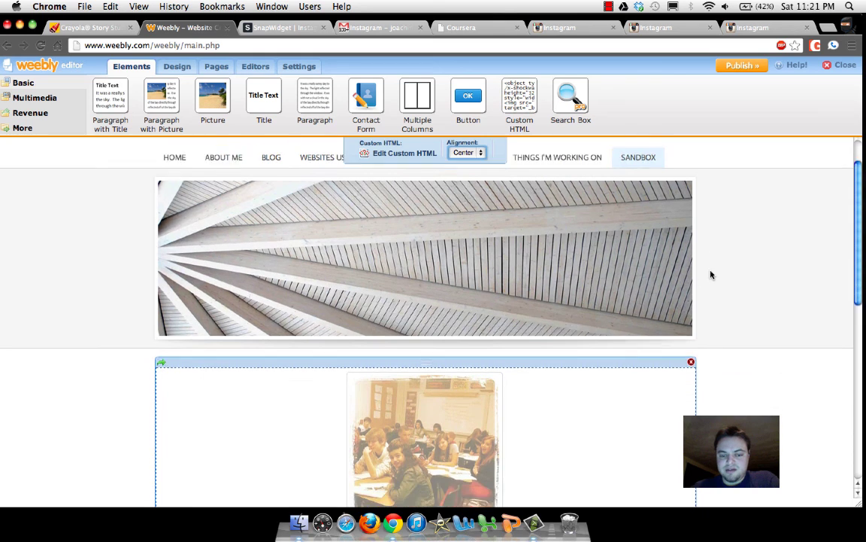
scroll(711, 275, "down", 3)
scroll(712, 275, "down", 2)
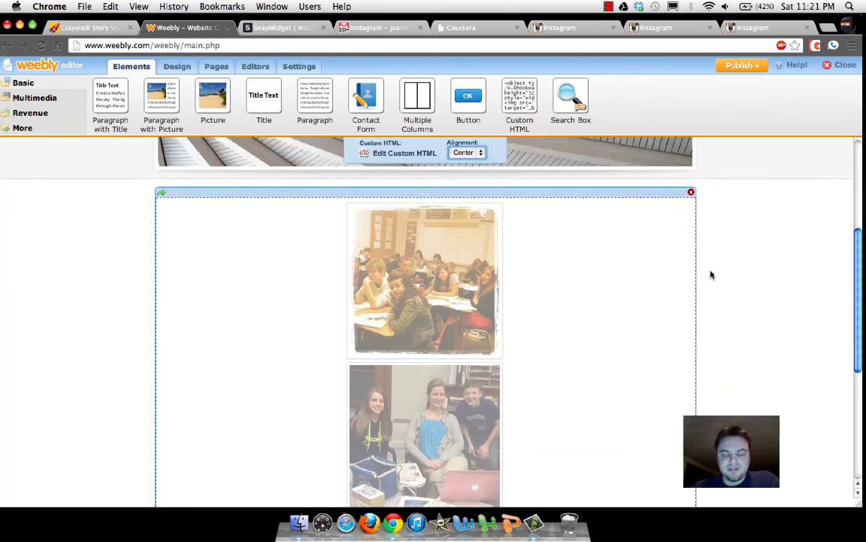
scroll(711, 275, "down", 2)
scroll(712, 274, "down", 1)
scroll(712, 274, "down", 5)
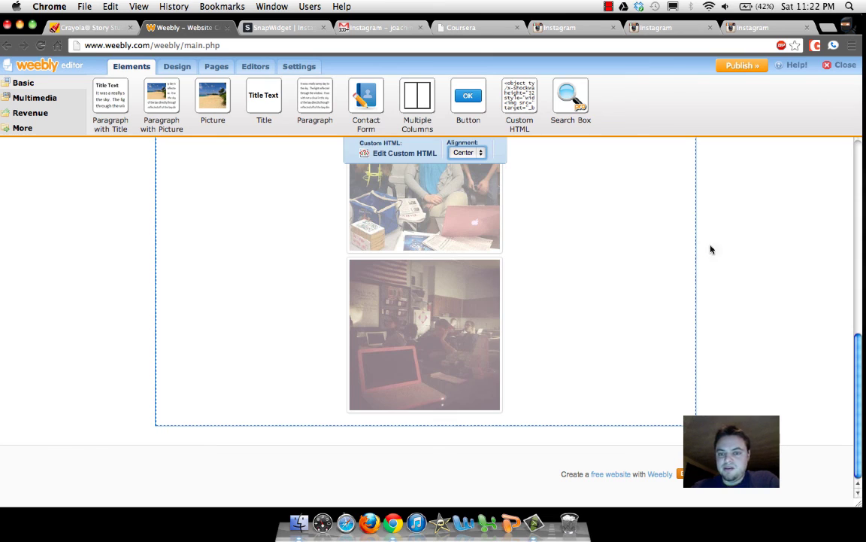
left_click(727, 68)
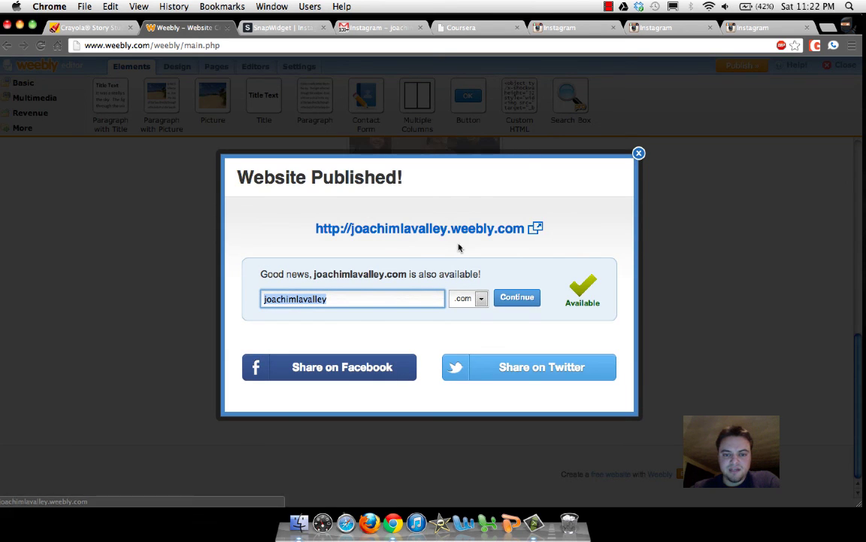
Open the live site's SANDBOX page and scroll through its three Instagram photos.
left_click(440, 230)
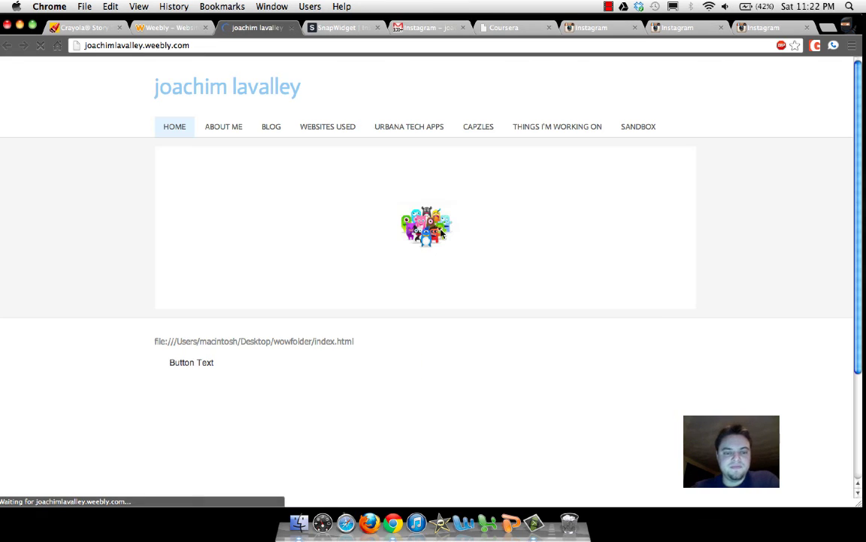
left_click(632, 131)
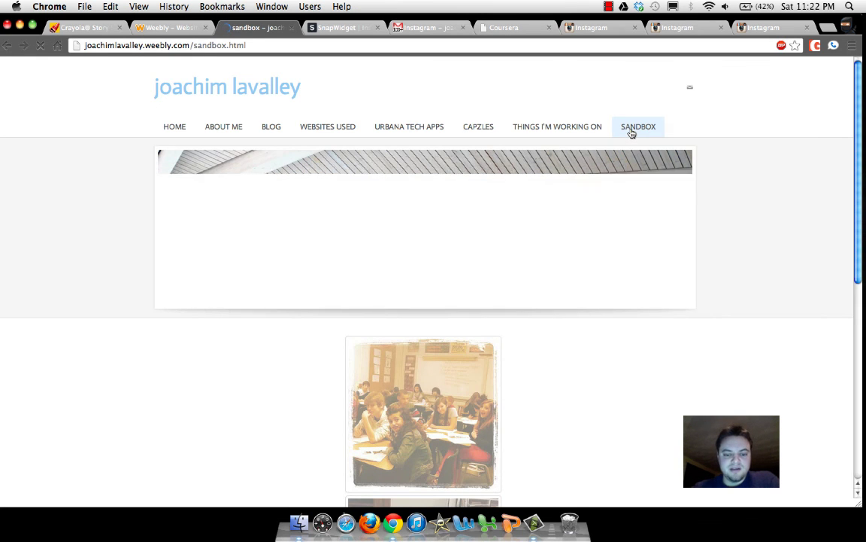
scroll(620, 333, "down", 3)
scroll(620, 333, "down", 2)
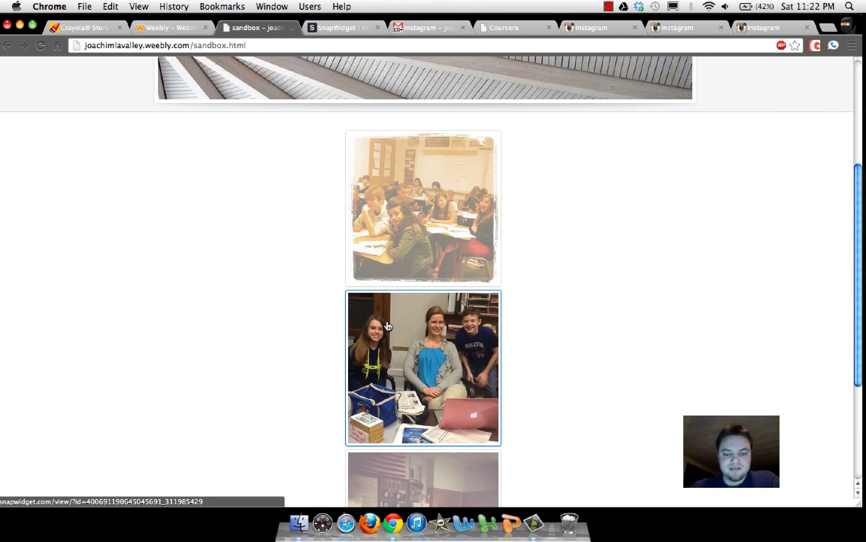
scroll(464, 331, "down", 4)
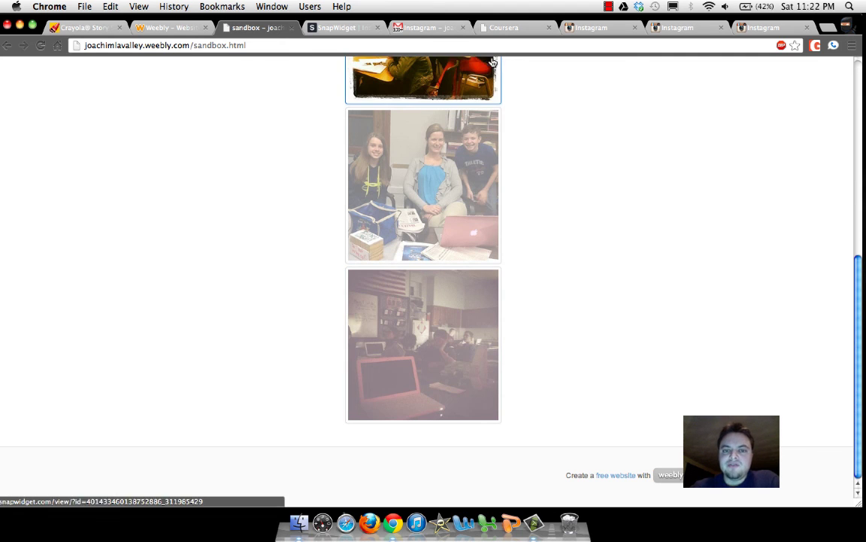
left_click(349, 29)
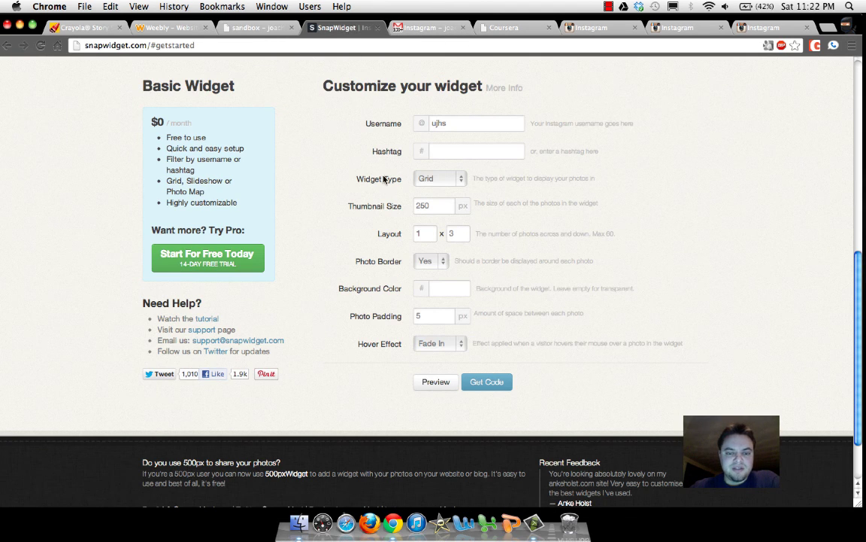
left_click(455, 180)
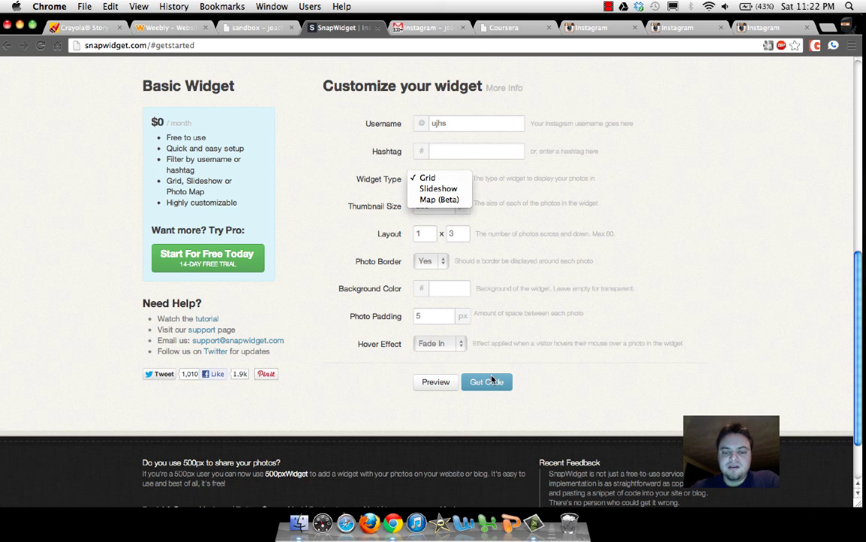
left_click(355, 219)
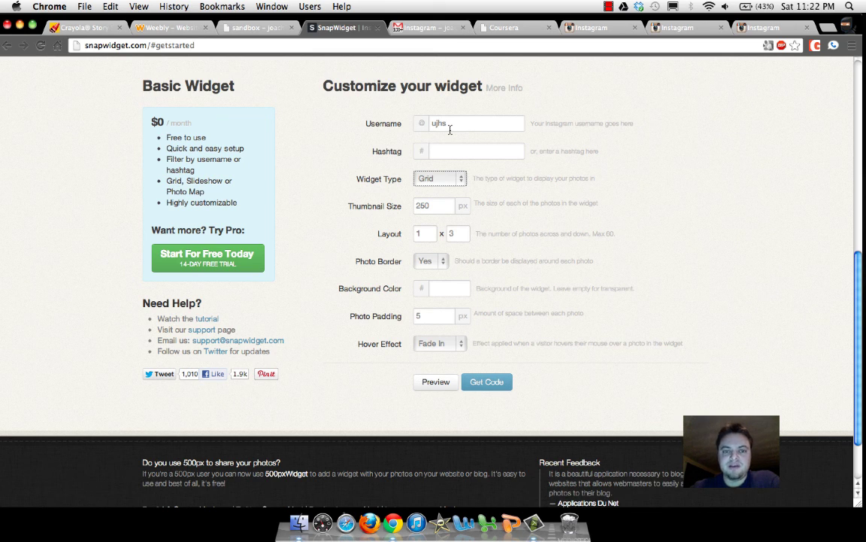
Return to the Weebly editor and dismiss the Website Published confirmation.
left_click(197, 26)
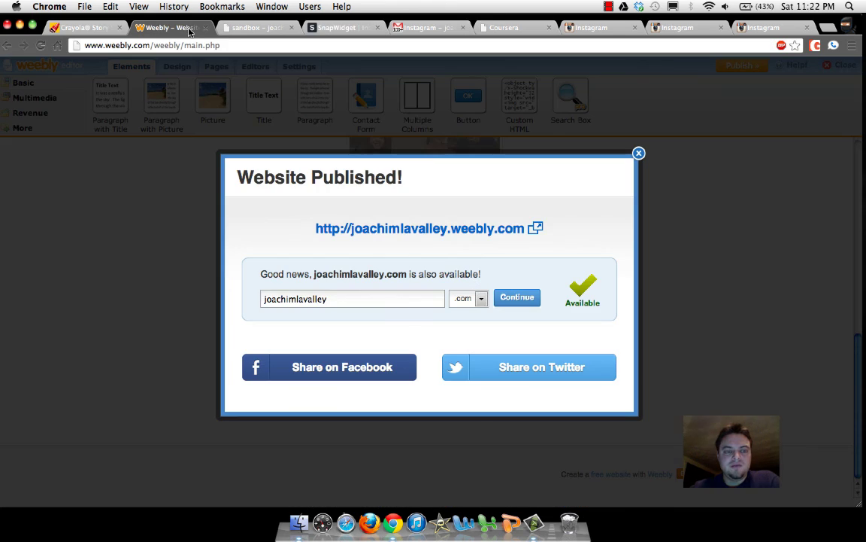
left_click(639, 154)
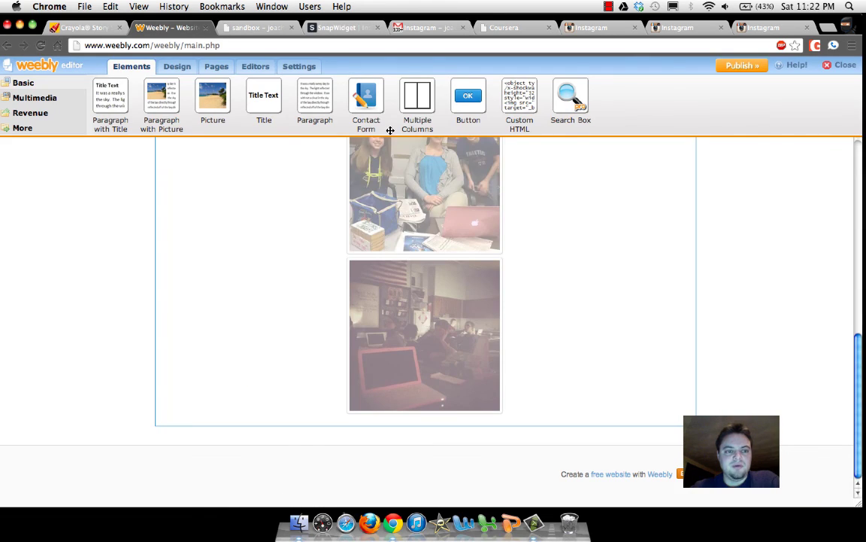